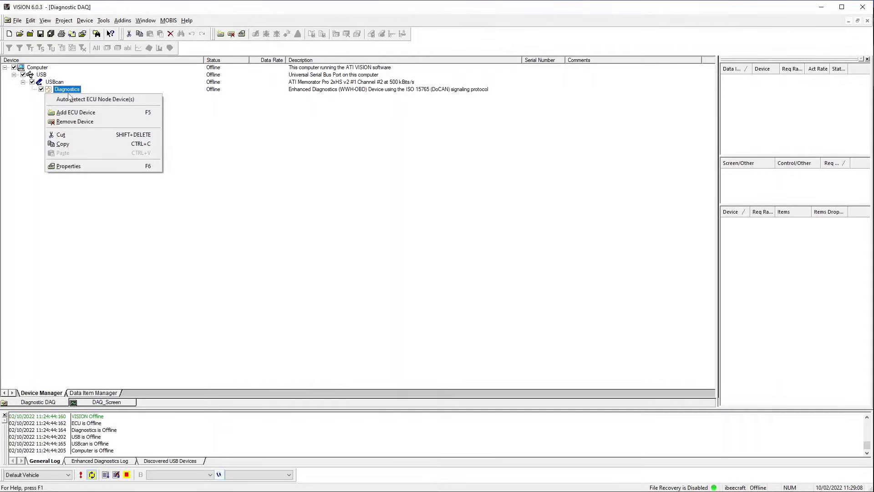
Step: Add an ECU device named ECU under the Diagnostics device with its default settings
click(96, 113)
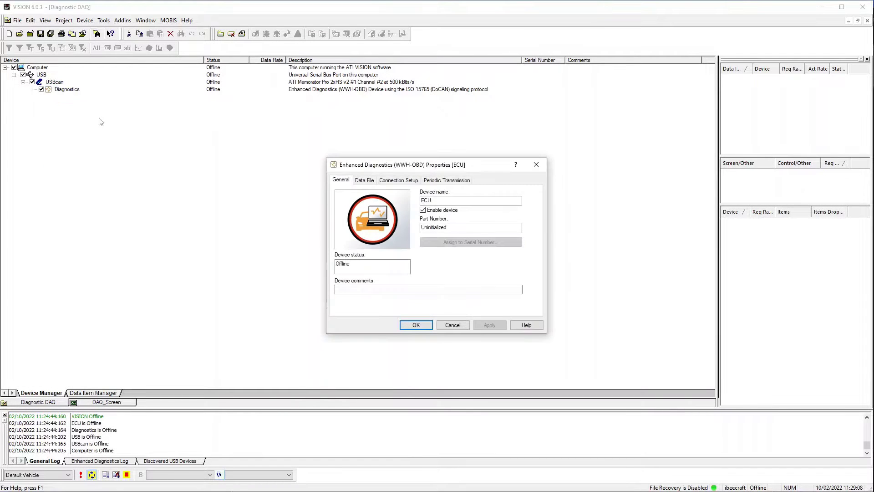
click(416, 325)
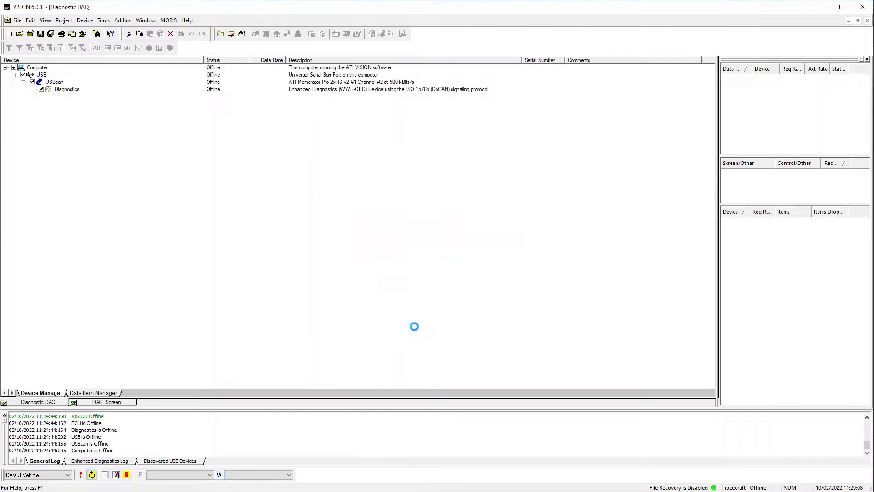
Step: Examine the data items in the ECU's ParameterIdentifier group, narrowing the Value column to show their PID sources and descriptions
click(113, 394)
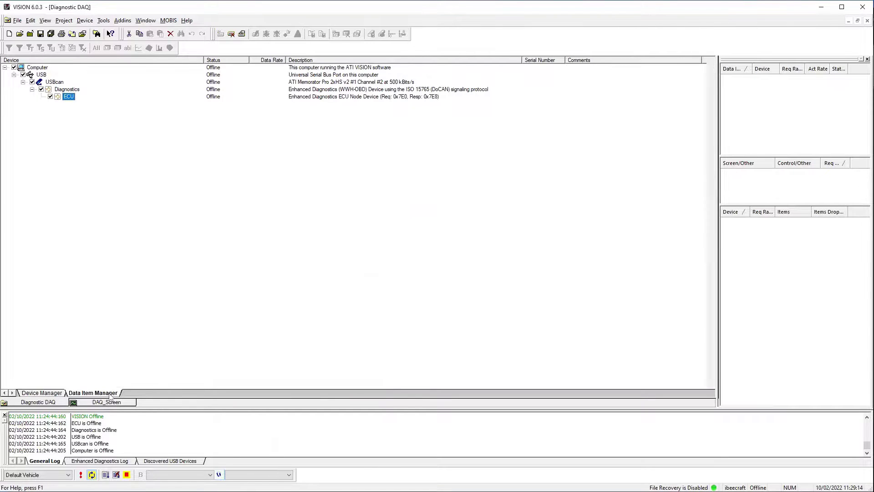
double_click(117, 82)
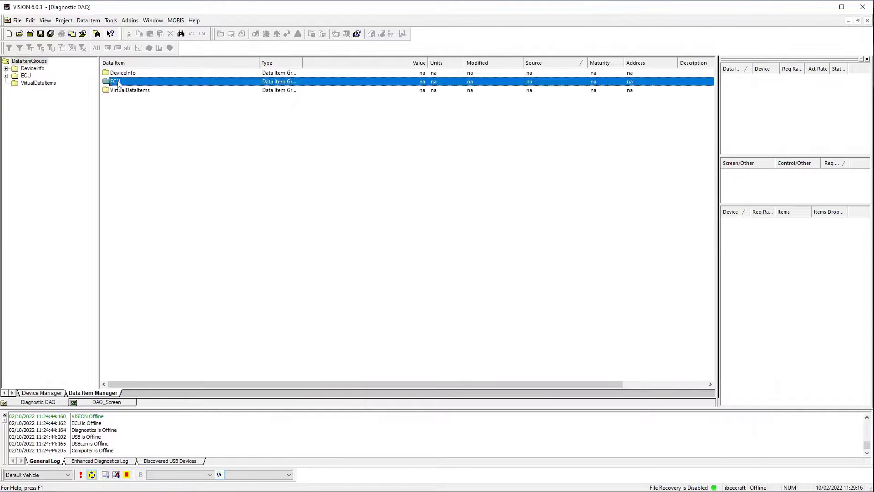
double_click(134, 101)
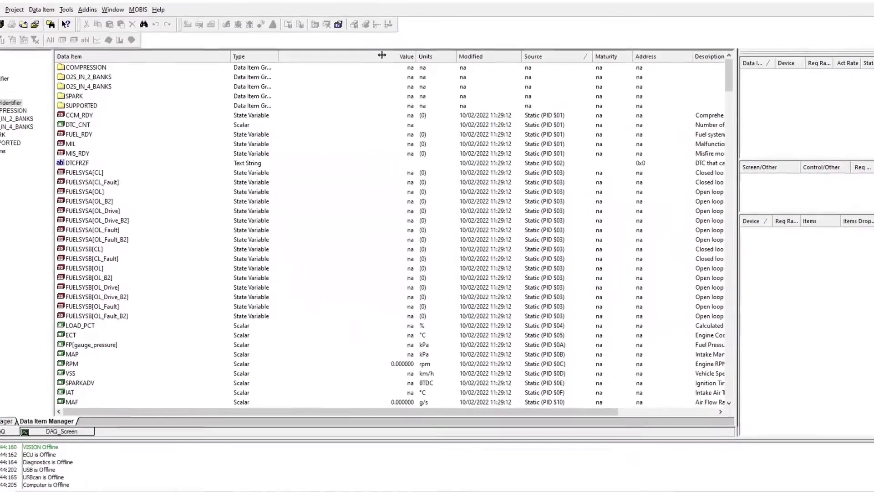
drag(382, 55, 291, 55)
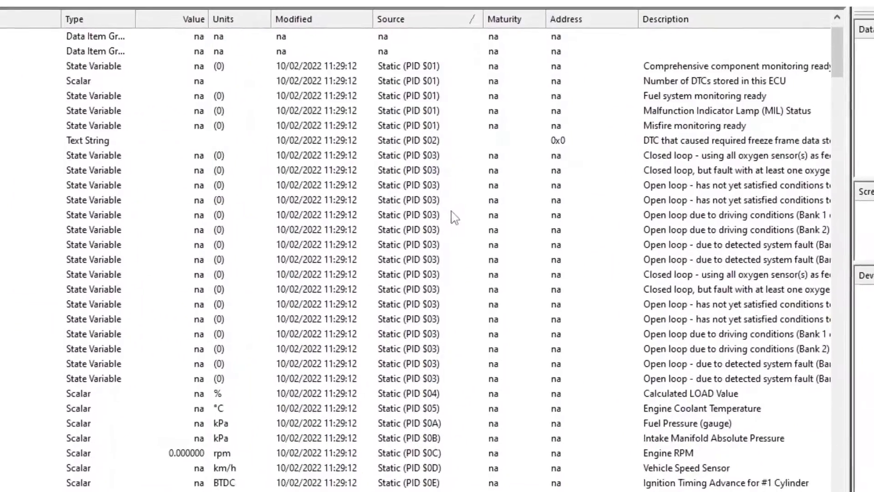
scroll(446, 214, down, 3)
scroll(454, 228, down, 5)
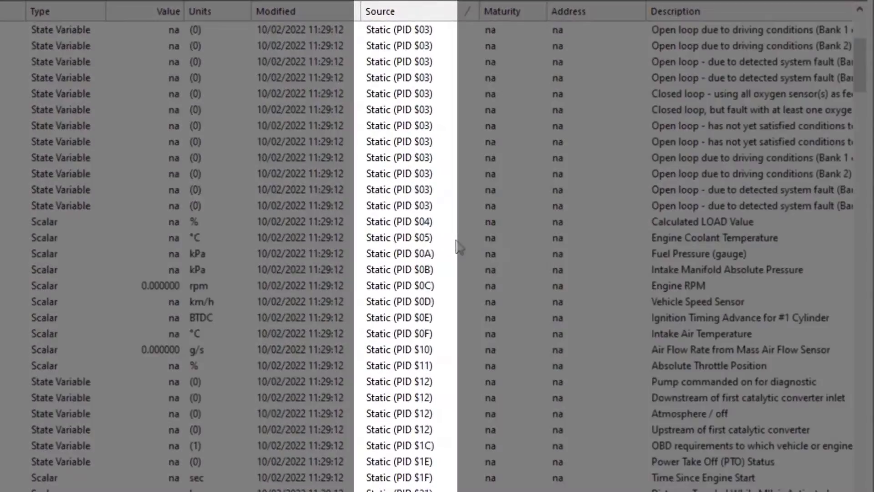
scroll(458, 246, down, 4)
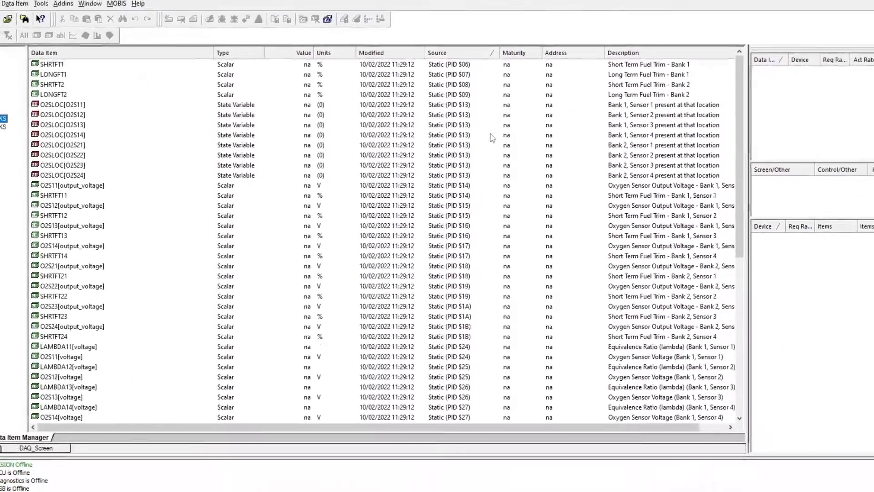
Step: Examine the data items in the O2S_IN_2_BANKS, O2S_IN_4_BANKS, SPARK and SUPPORTED subgroups of ParameterIdentifier
scroll(492, 138, down, 2)
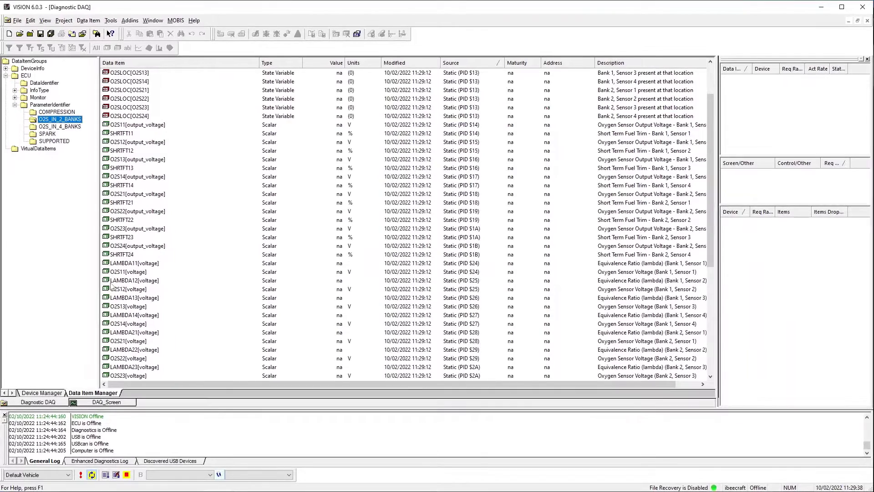
click(72, 128)
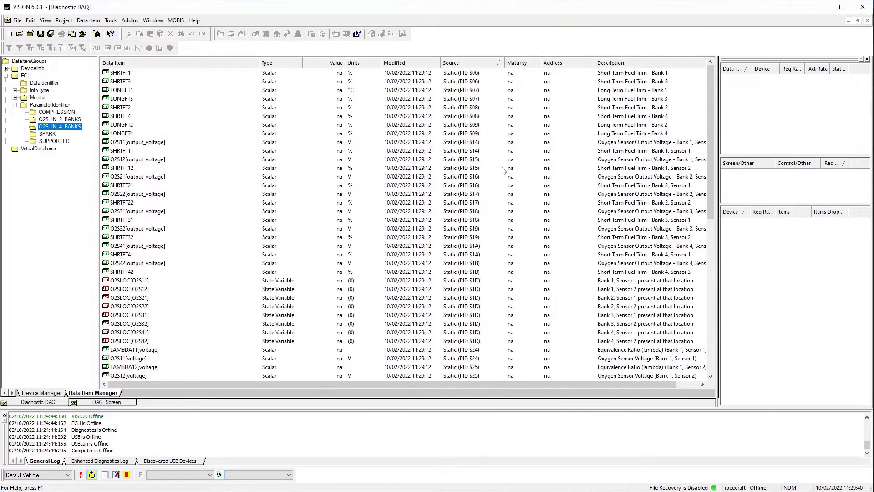
scroll(502, 171, down, 8)
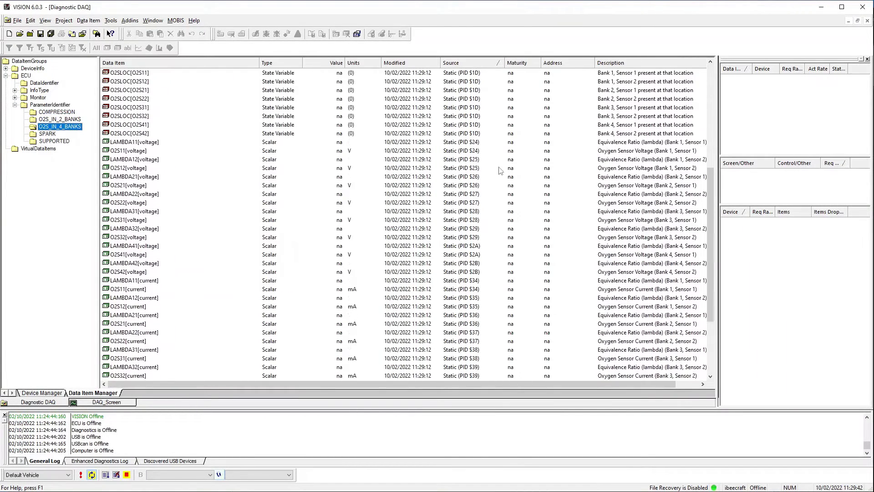
click(43, 134)
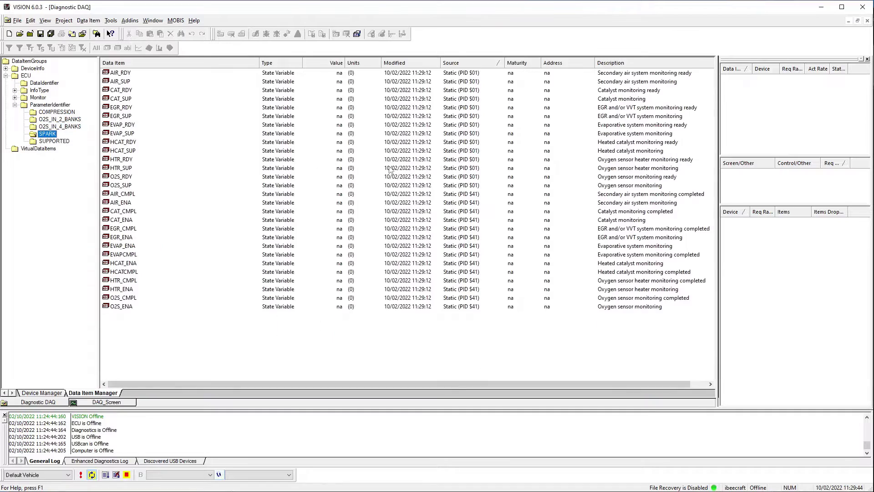
click(57, 141)
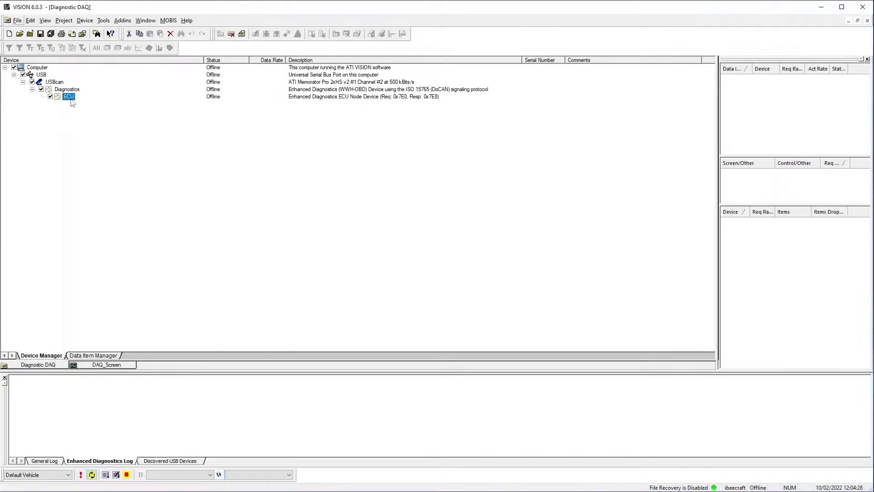
Step: Assign PI_DID_TESTER.odx from the EDT Diagnostic DAQ folder as the ECU device's data file and apply it
right_click(70, 97)
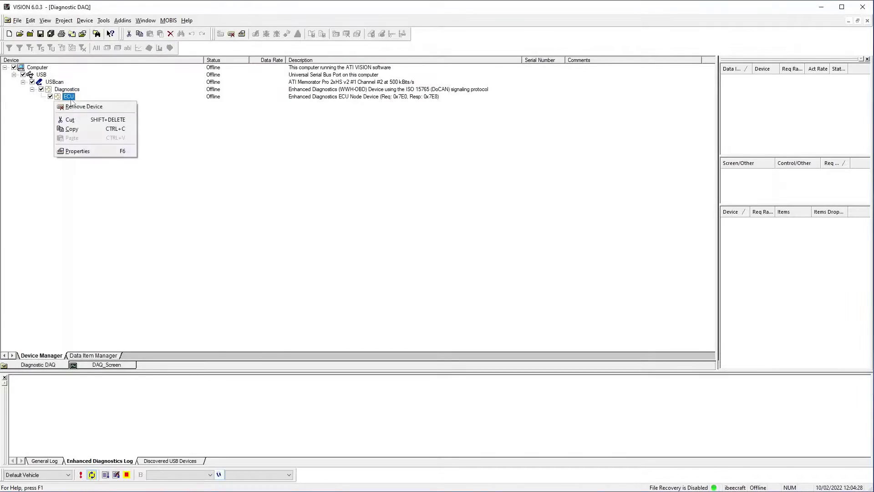
click(87, 152)
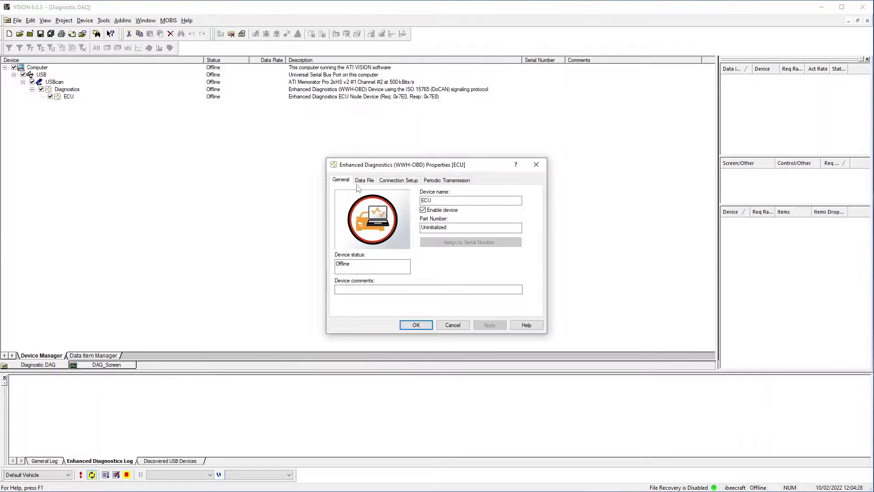
click(363, 181)
drag(391, 170, 331, 158)
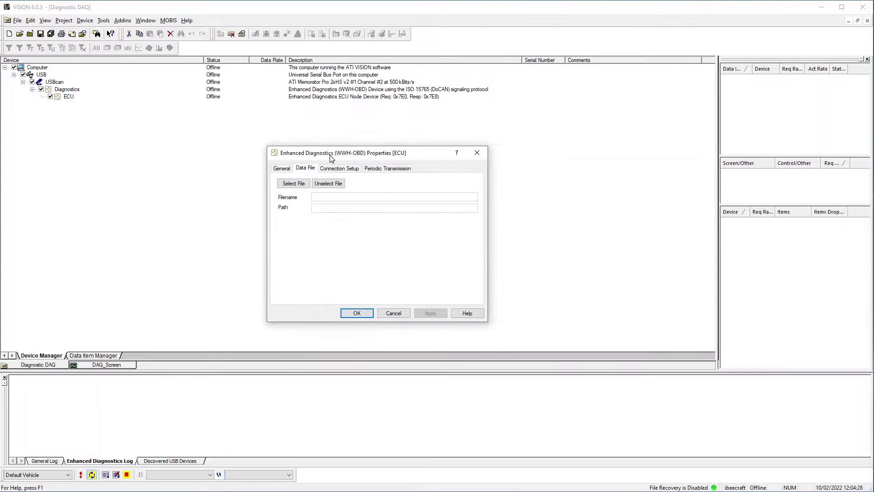
click(300, 185)
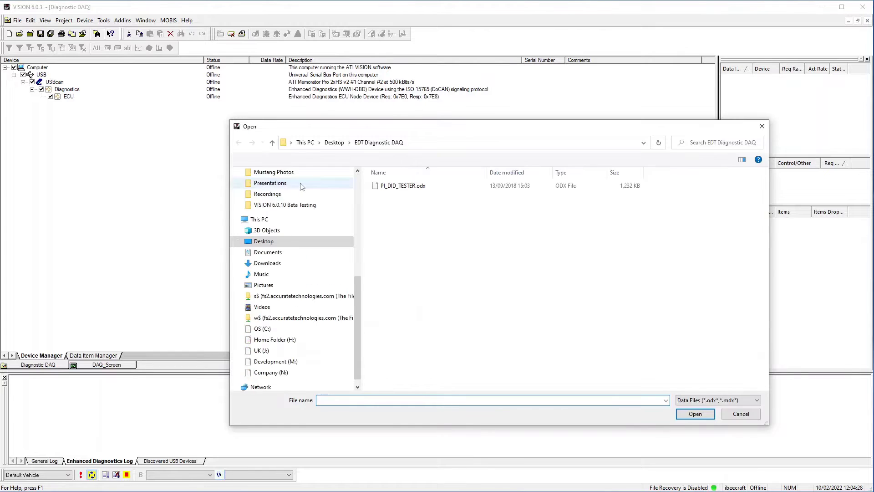
double_click(403, 186)
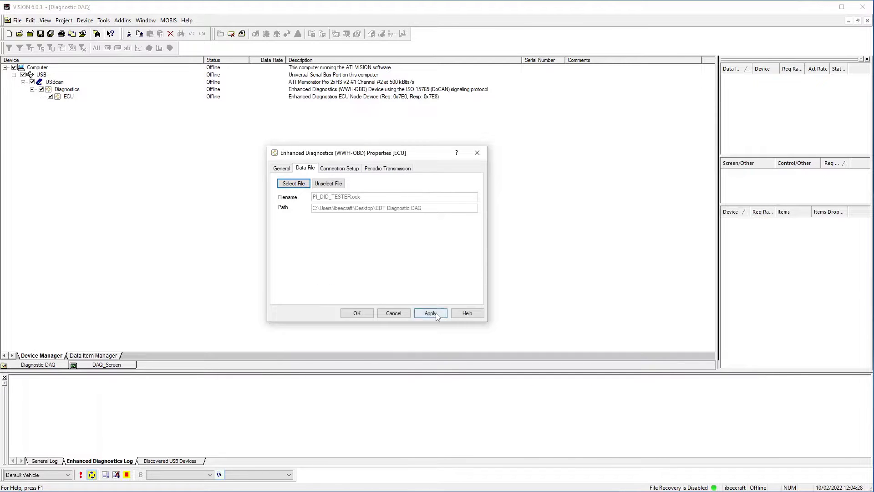
click(357, 314)
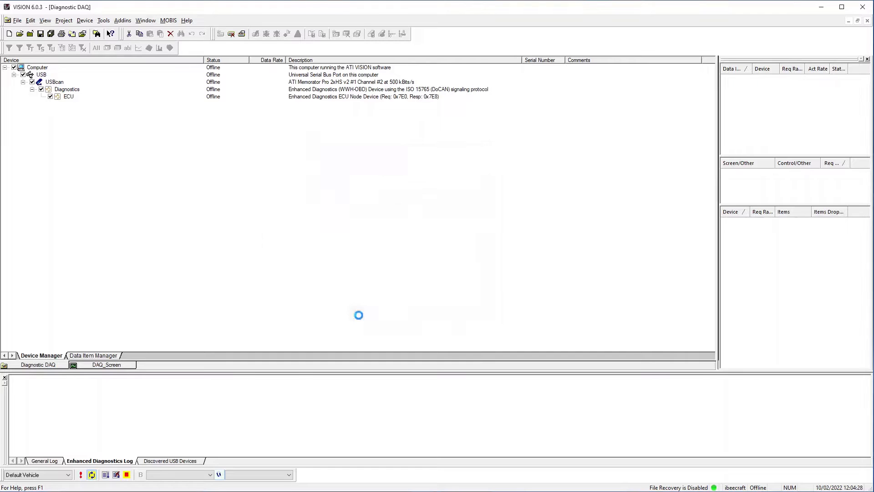
Step: Examine the data items imported into the ECU's DataIdentifier group and the data file import report
click(96, 356)
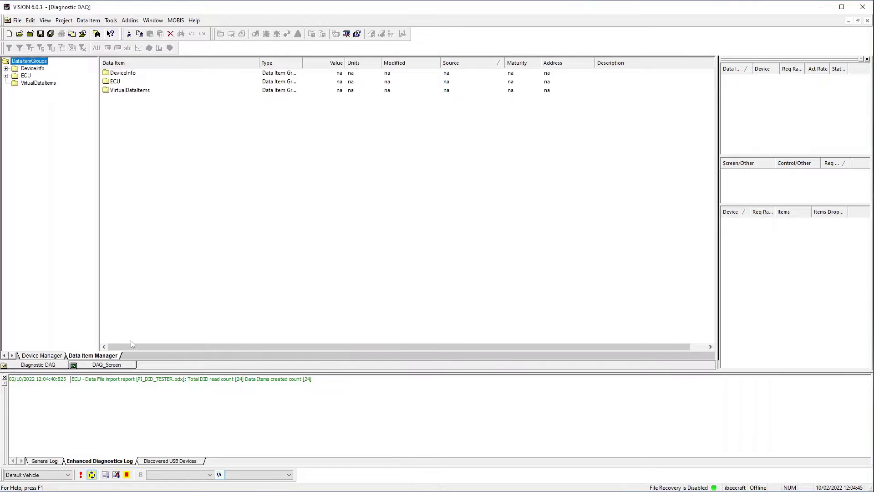
double_click(116, 83)
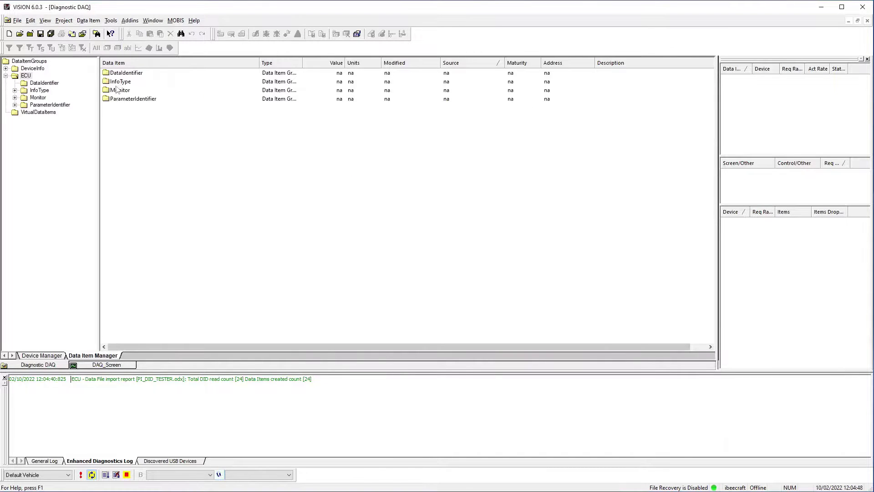
double_click(131, 77)
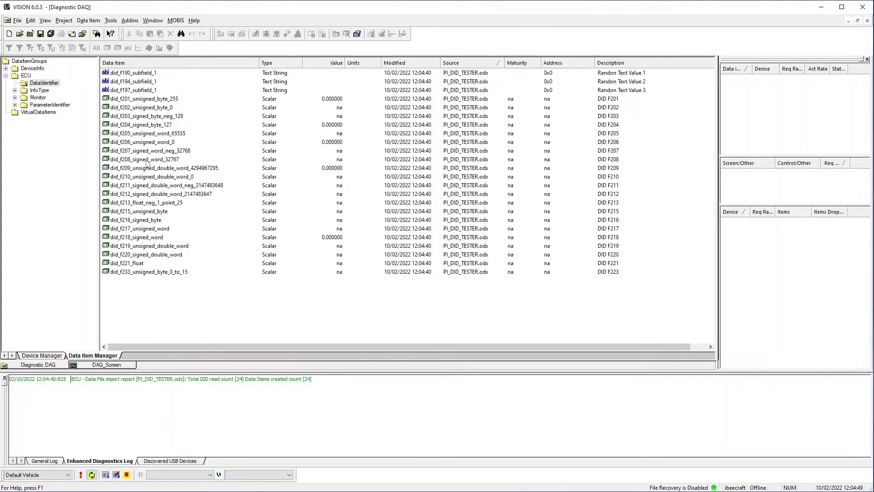
drag(263, 65, 273, 65)
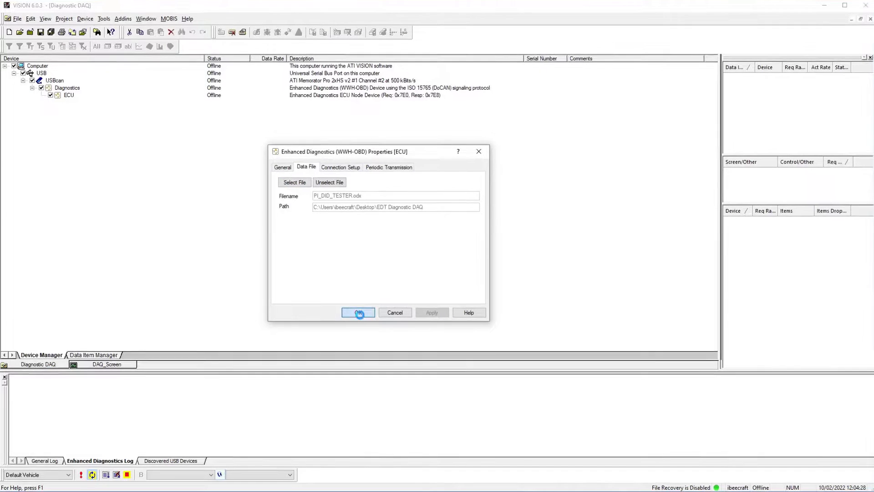
click(359, 314)
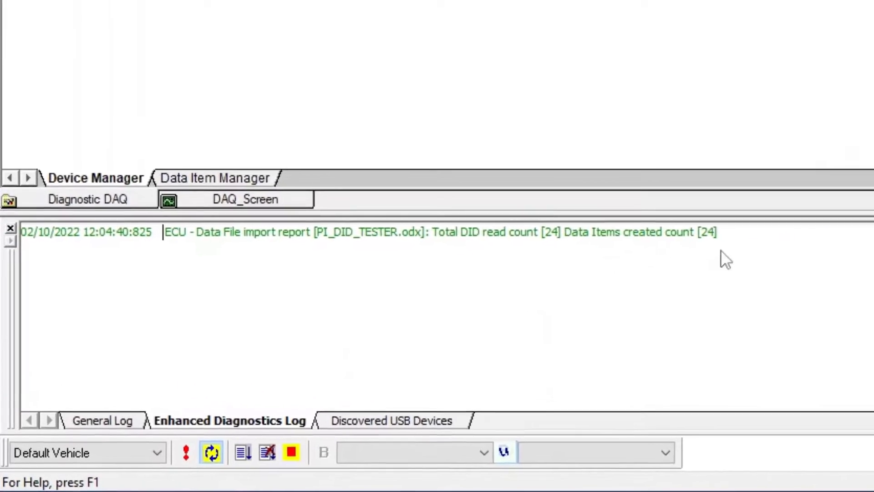
click(262, 180)
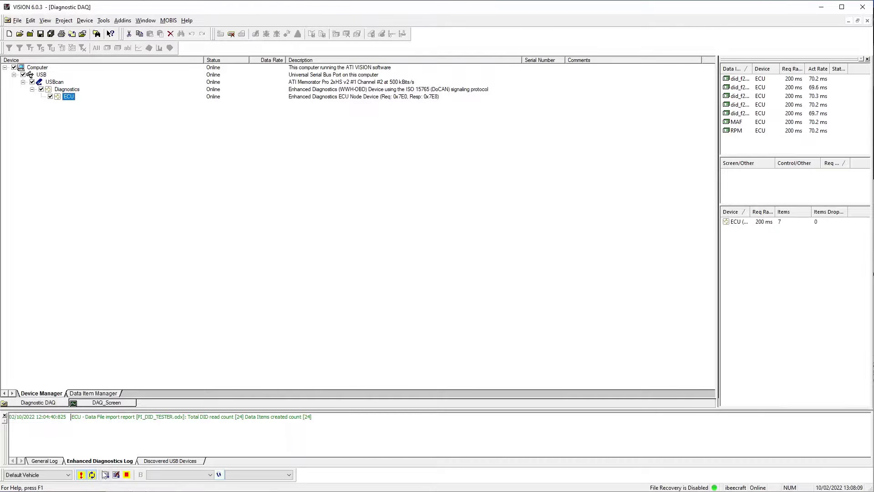
Step: Start a recording in the Stripchart Recorder on Recorder_Screen and widen its data item list
click(113, 404)
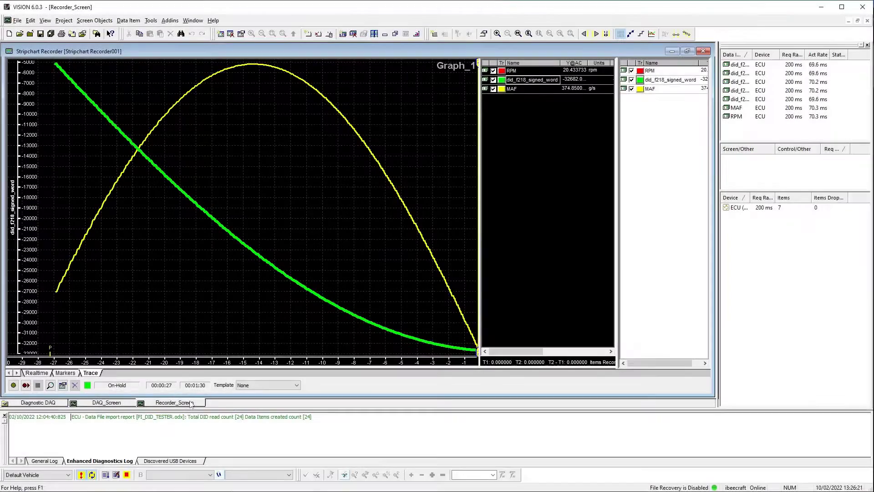
click(13, 385)
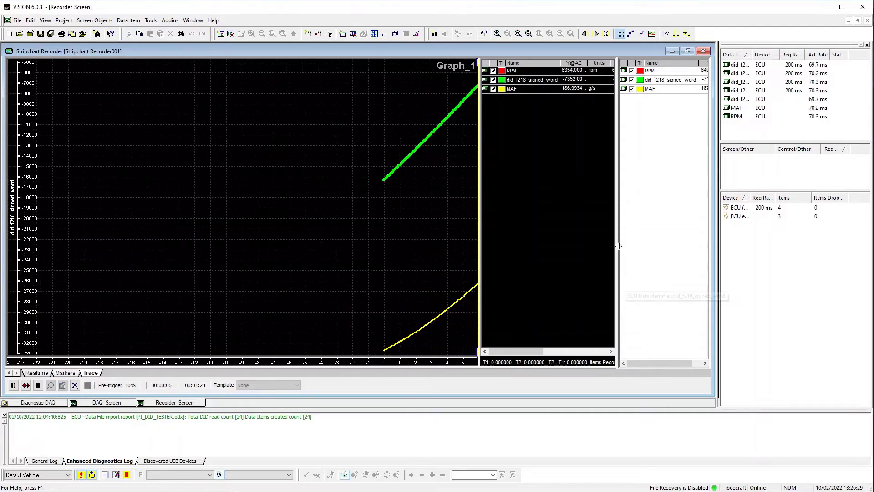
drag(617, 249, 594, 250)
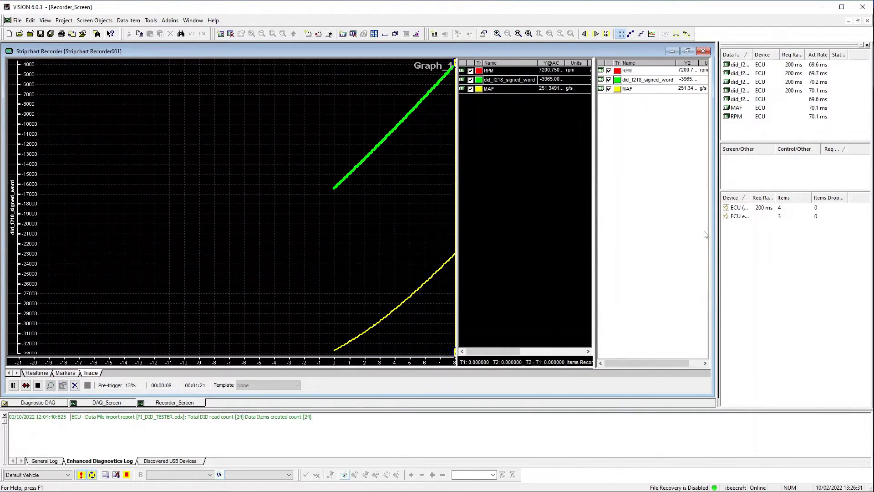
Step: Switch to DAQ_Screen and minimize the DataList window
click(108, 403)
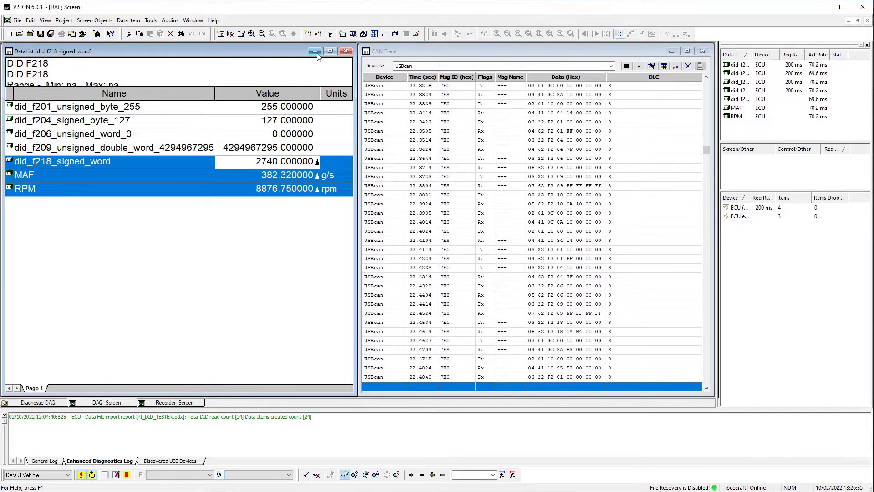
click(315, 51)
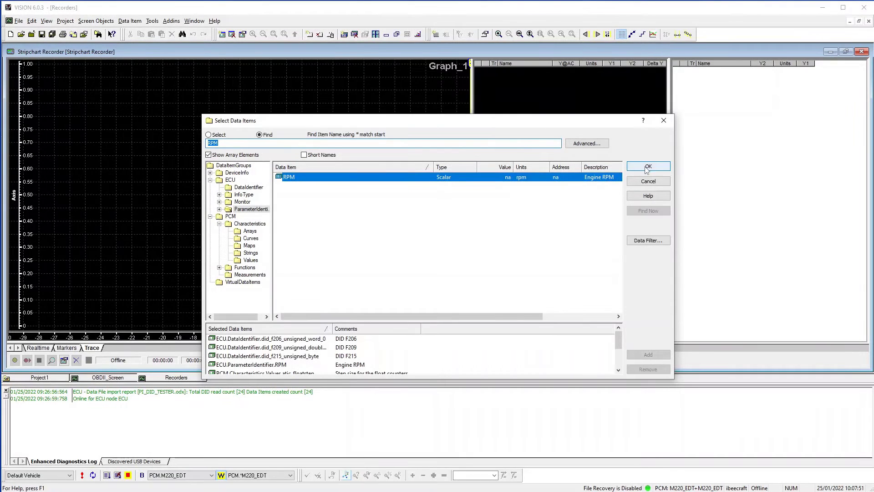
Step: Add the selected ECU and PCM data items to the Stripchart Recorder and start recording
scroll(460, 341, down, 2)
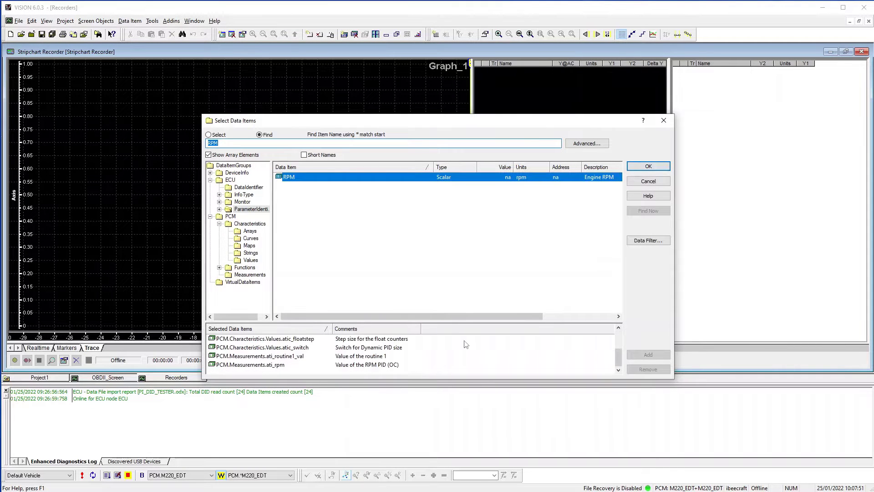
click(648, 167)
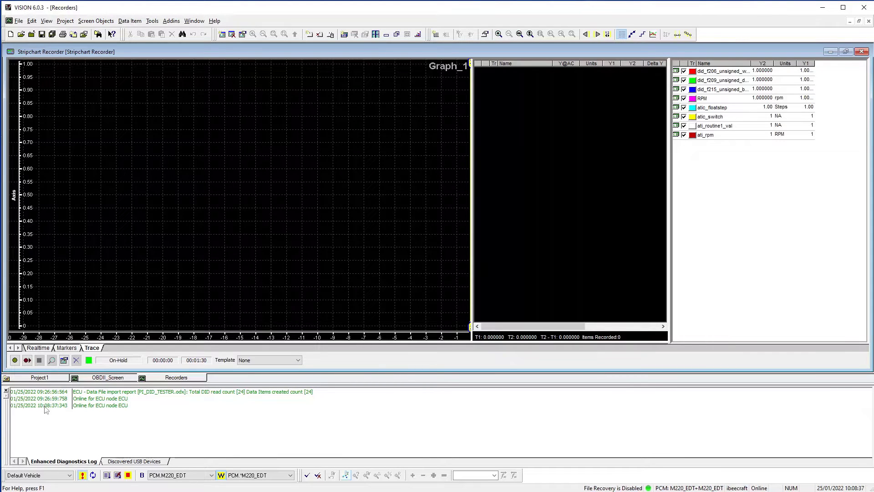
click(27, 360)
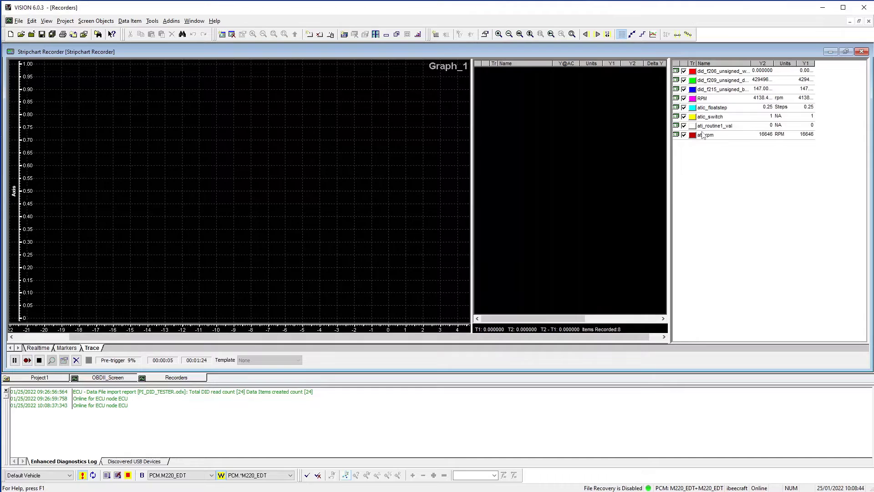
Step: Add all recorder data items from did_f206_unsigned_word_0 through ati_rpm to Graph_1
click(704, 136)
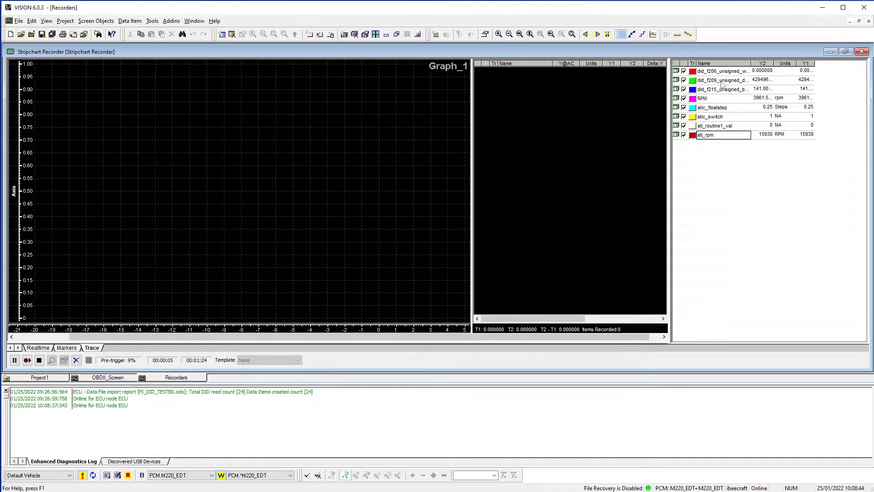
shift+click(718, 72)
drag(707, 73, 581, 99)
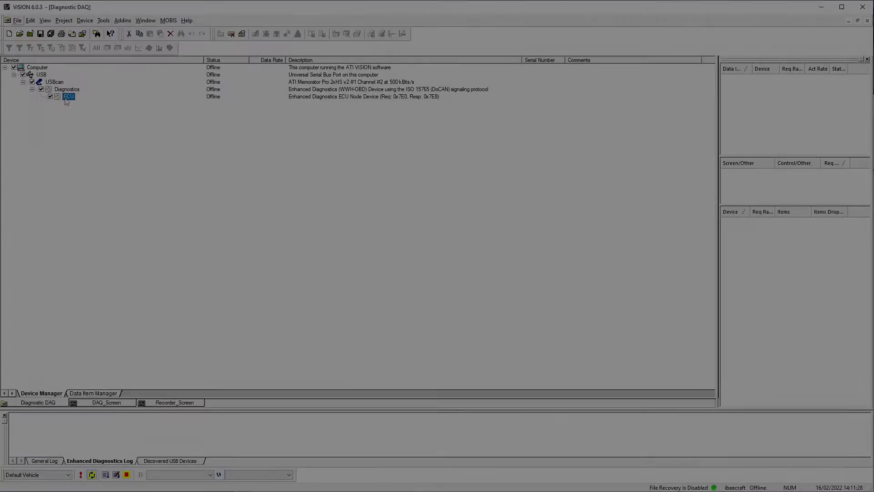
Step: Enable periodic transmission for the ECU device with UUDT channels 0x6A0, 0x6B0 and 0x6C0
right_click(67, 102)
click(71, 152)
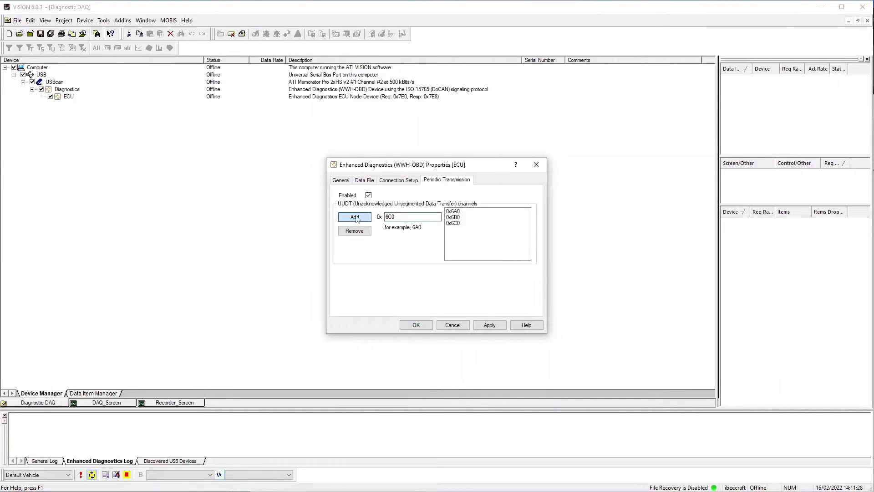
click(417, 325)
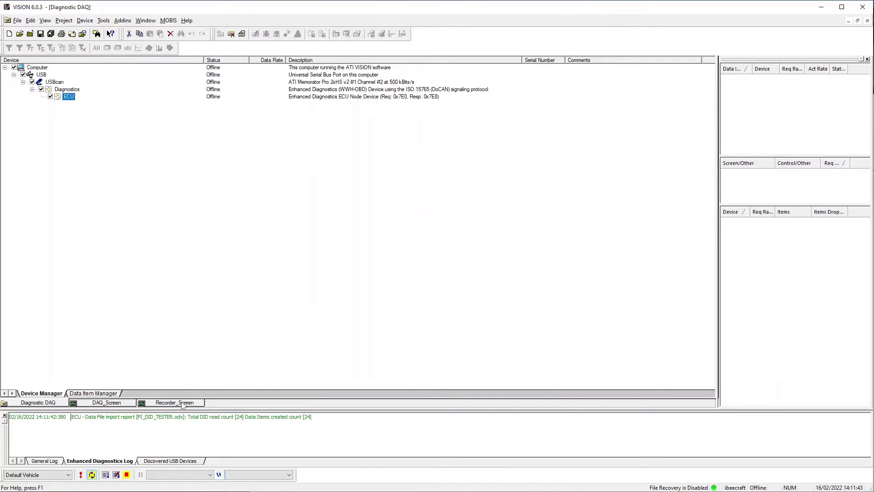
click(182, 403)
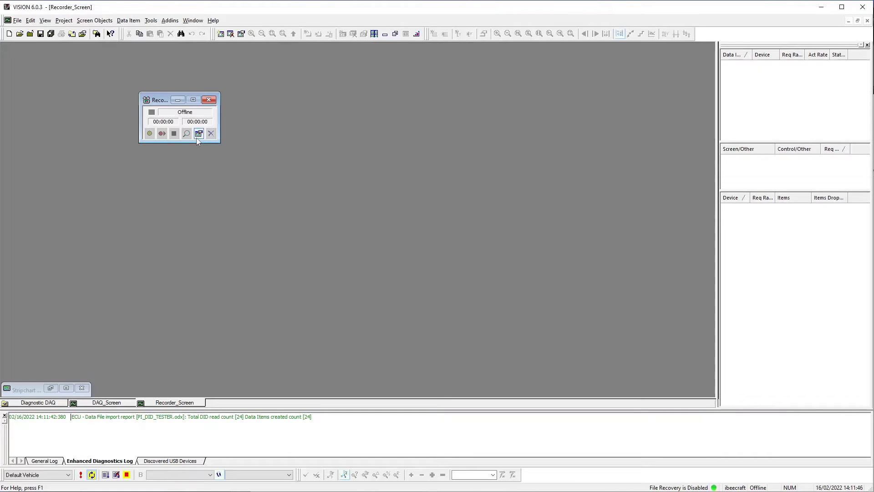
click(198, 134)
drag(393, 154, 357, 147)
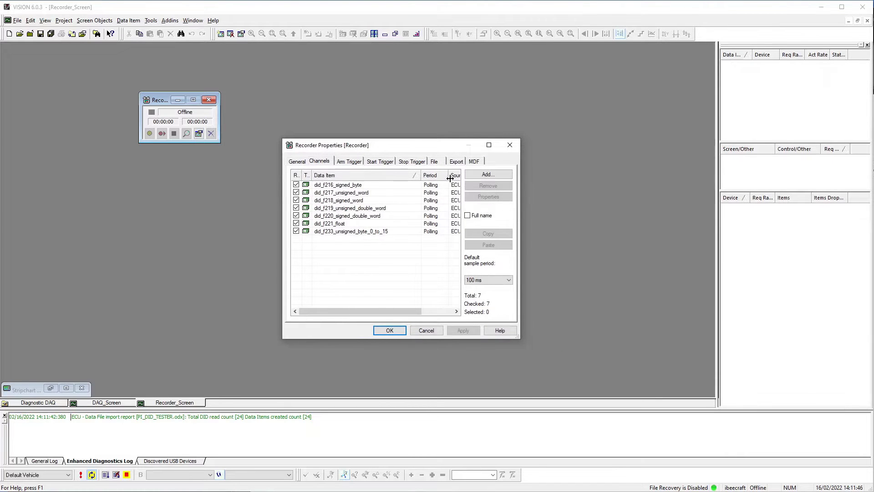
drag(402, 311, 417, 312)
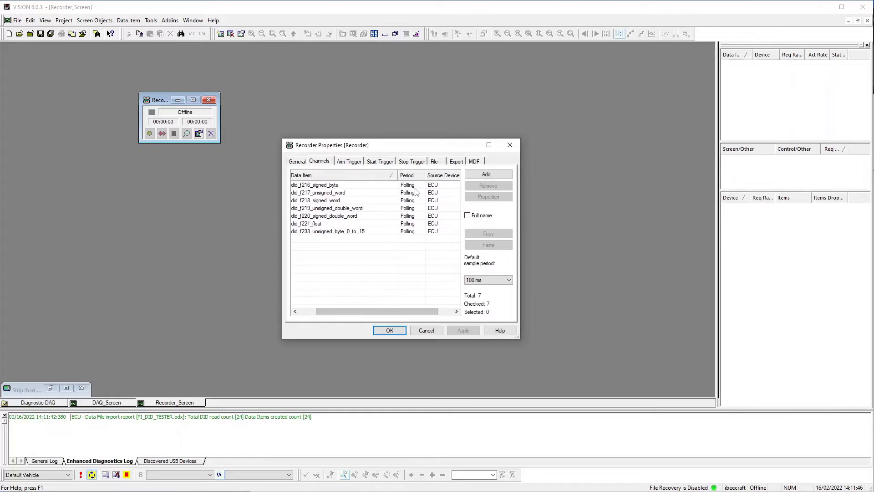
Step: Set the sample rate of all recorder channels from did_f216_signed_byte through did_f233_unsigned_byte_0_to_15 to Fast
click(417, 187)
shift+click(417, 231)
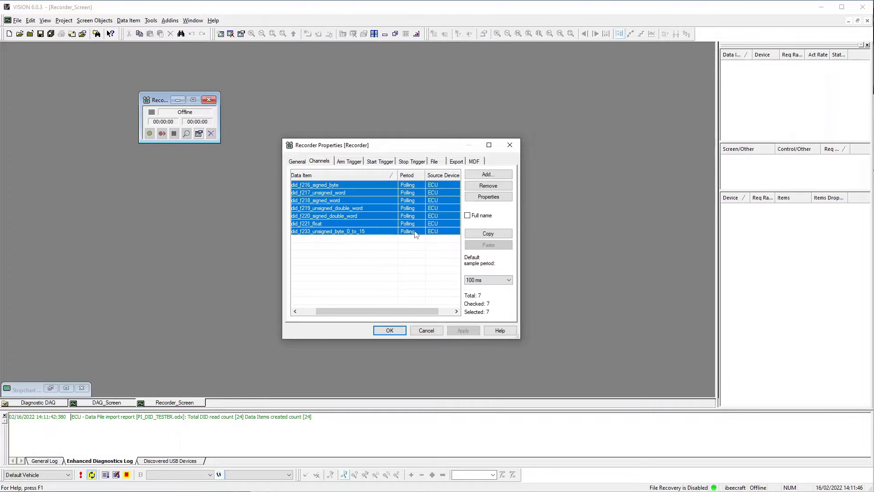
click(489, 198)
click(516, 211)
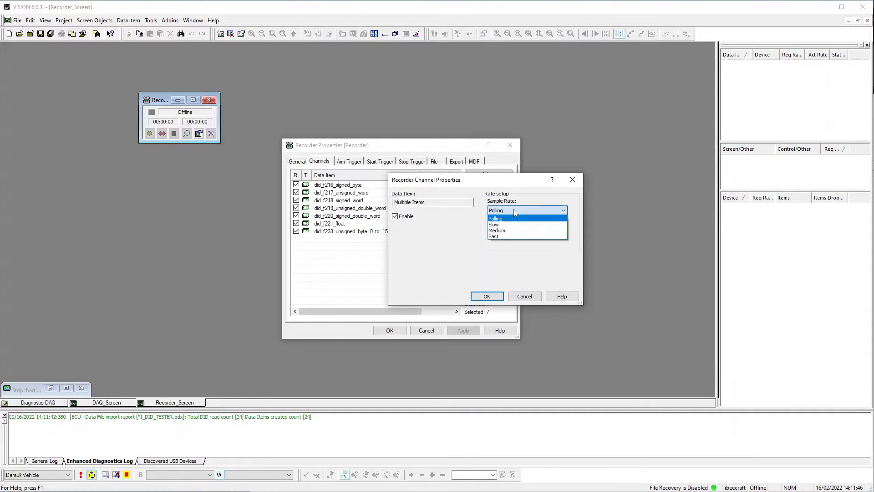
click(517, 225)
click(518, 212)
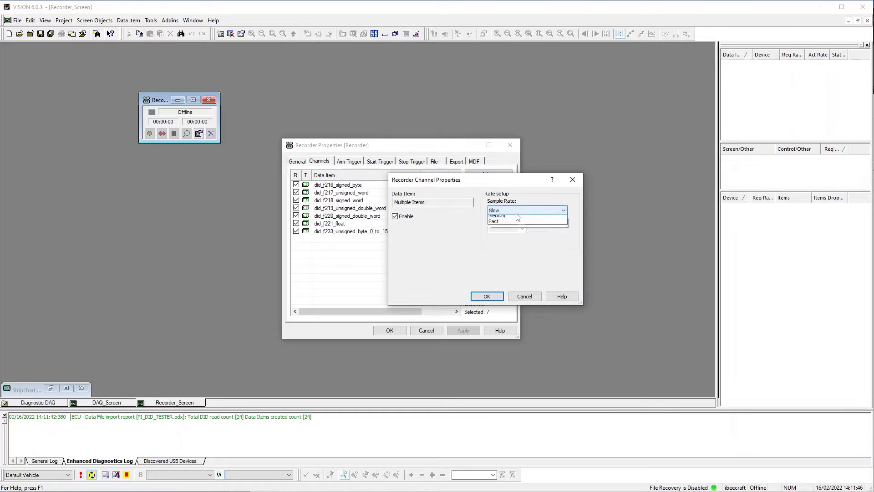
click(523, 237)
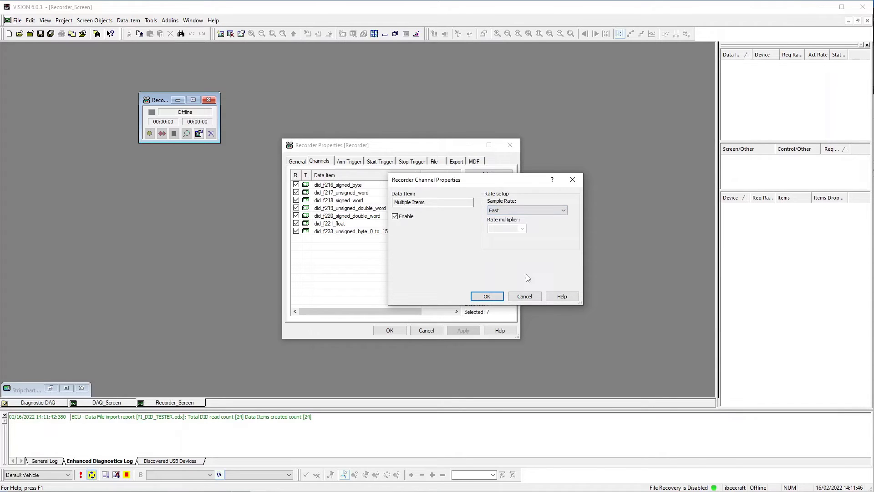
click(500, 298)
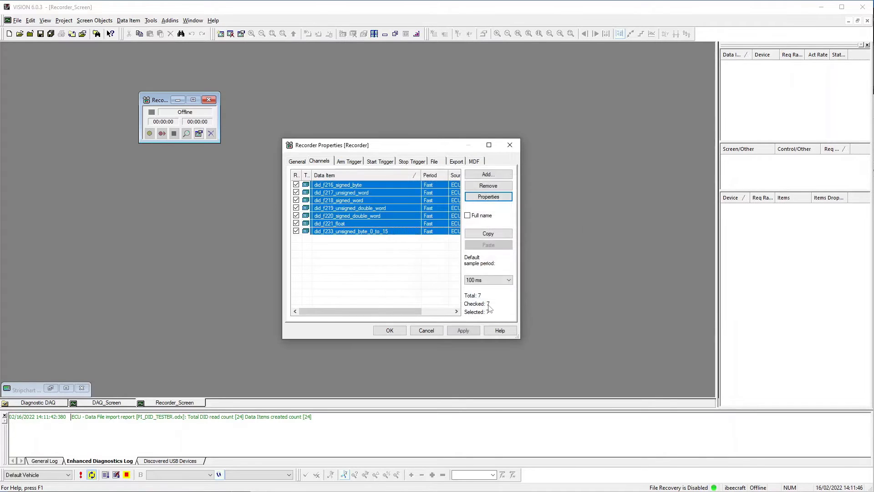
click(398, 335)
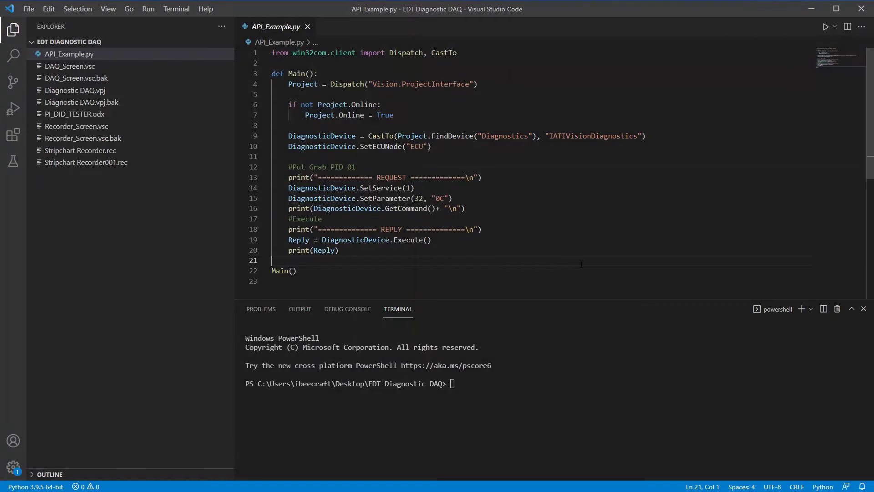
Step: Run API_Example.py in the Visual Studio Code terminal and enlarge the terminal to review the request and reply
click(580, 231)
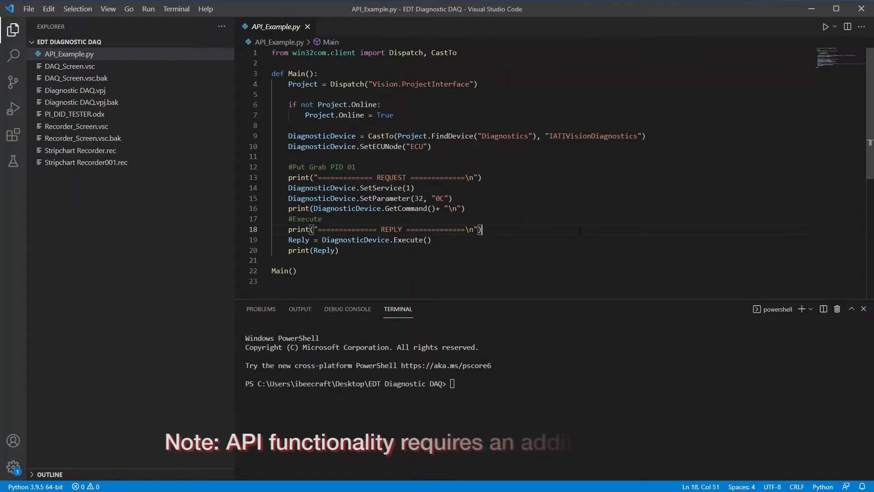
right_click(581, 232)
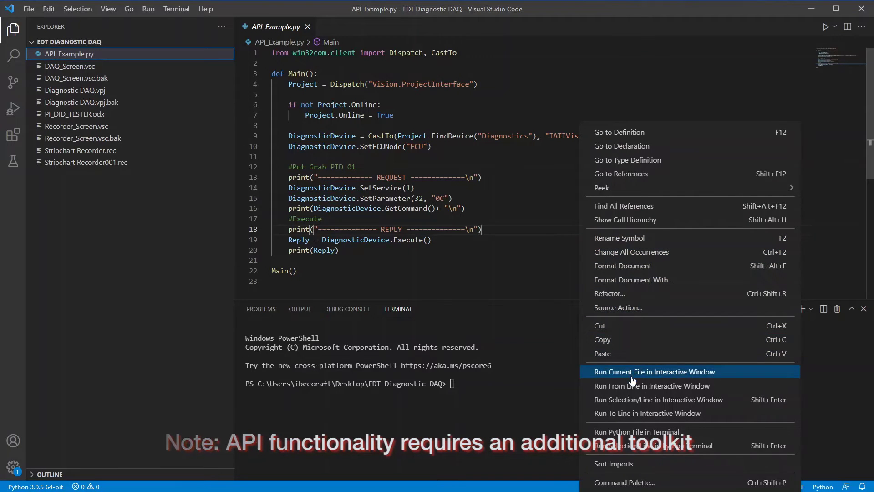
click(639, 434)
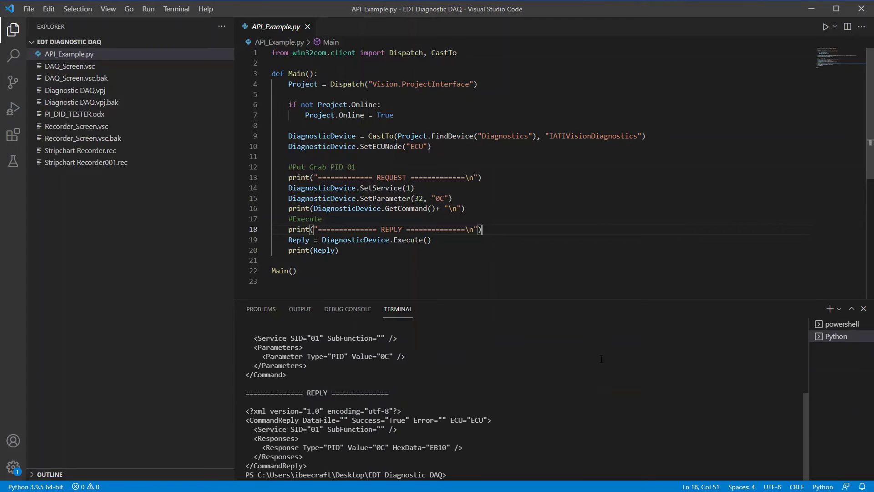
drag(532, 299, 535, 191)
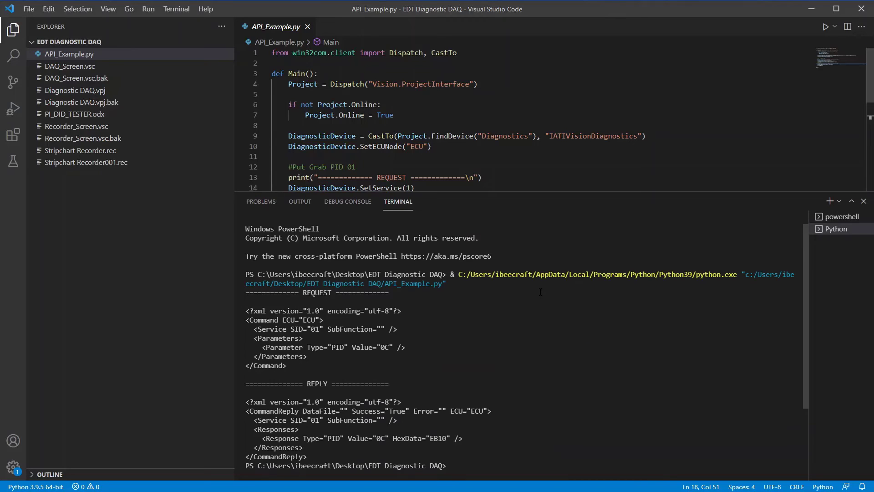
scroll(805, 316, down, 1)
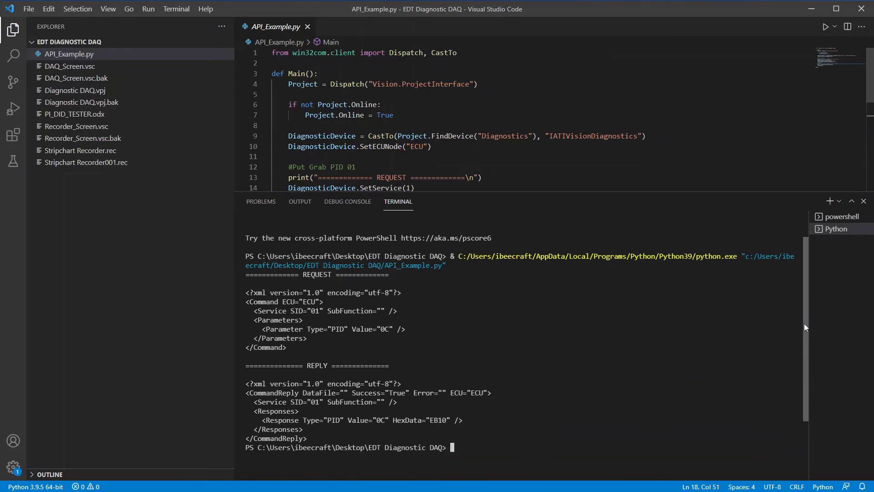